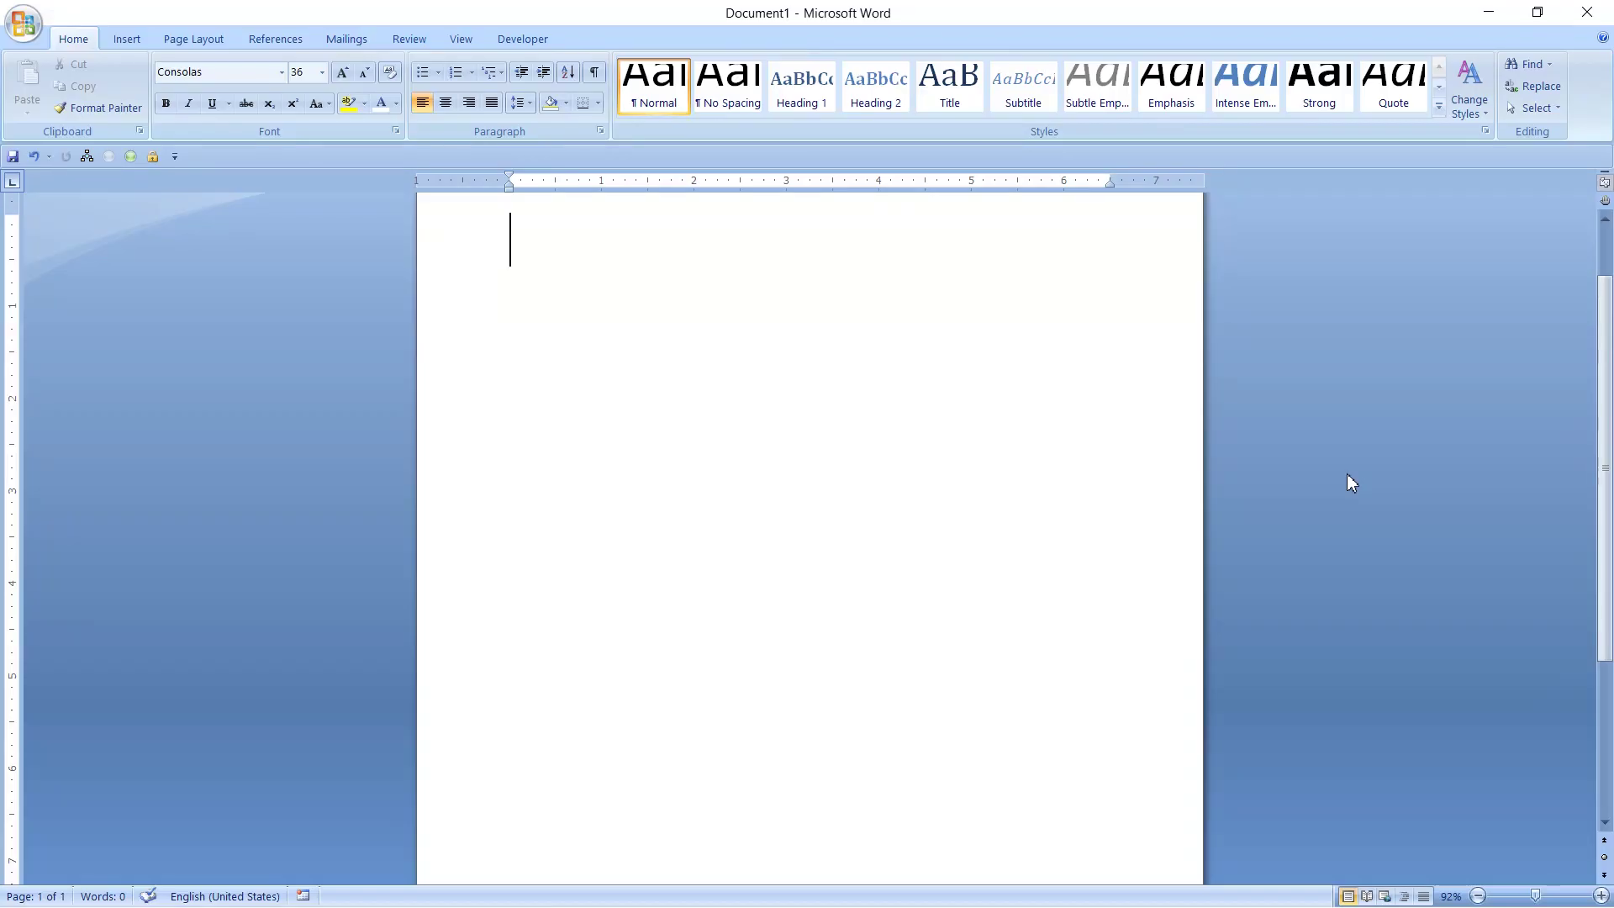
Insert the first three hand symbols from codes 261A, 261B and 261C, one per line.
text(261A)
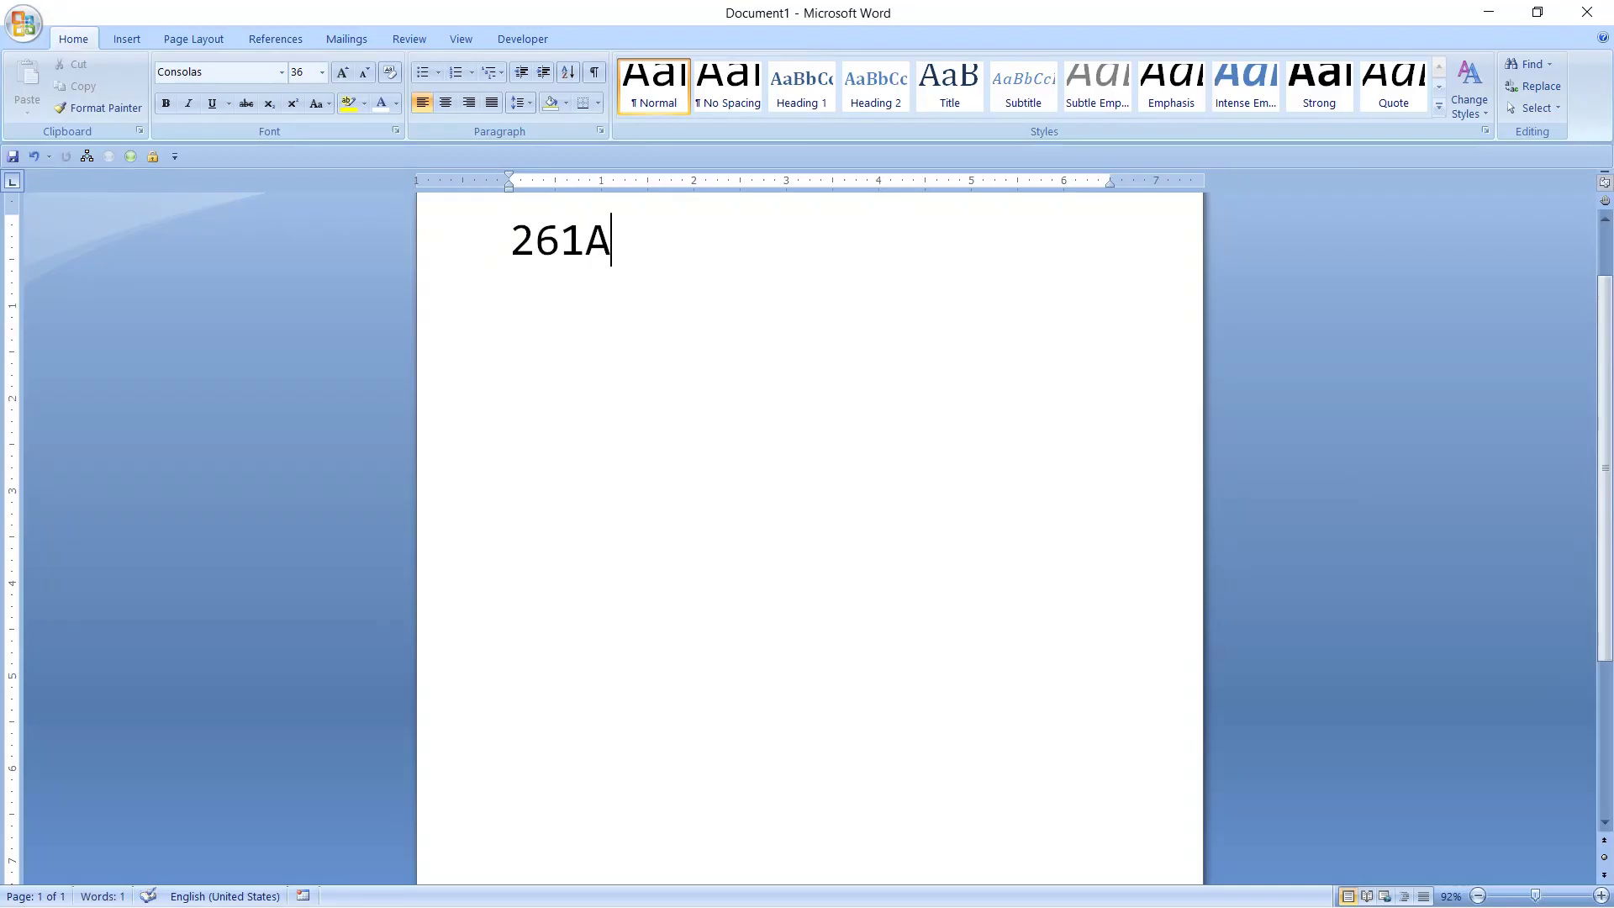
key(alt+x)
key(Return)
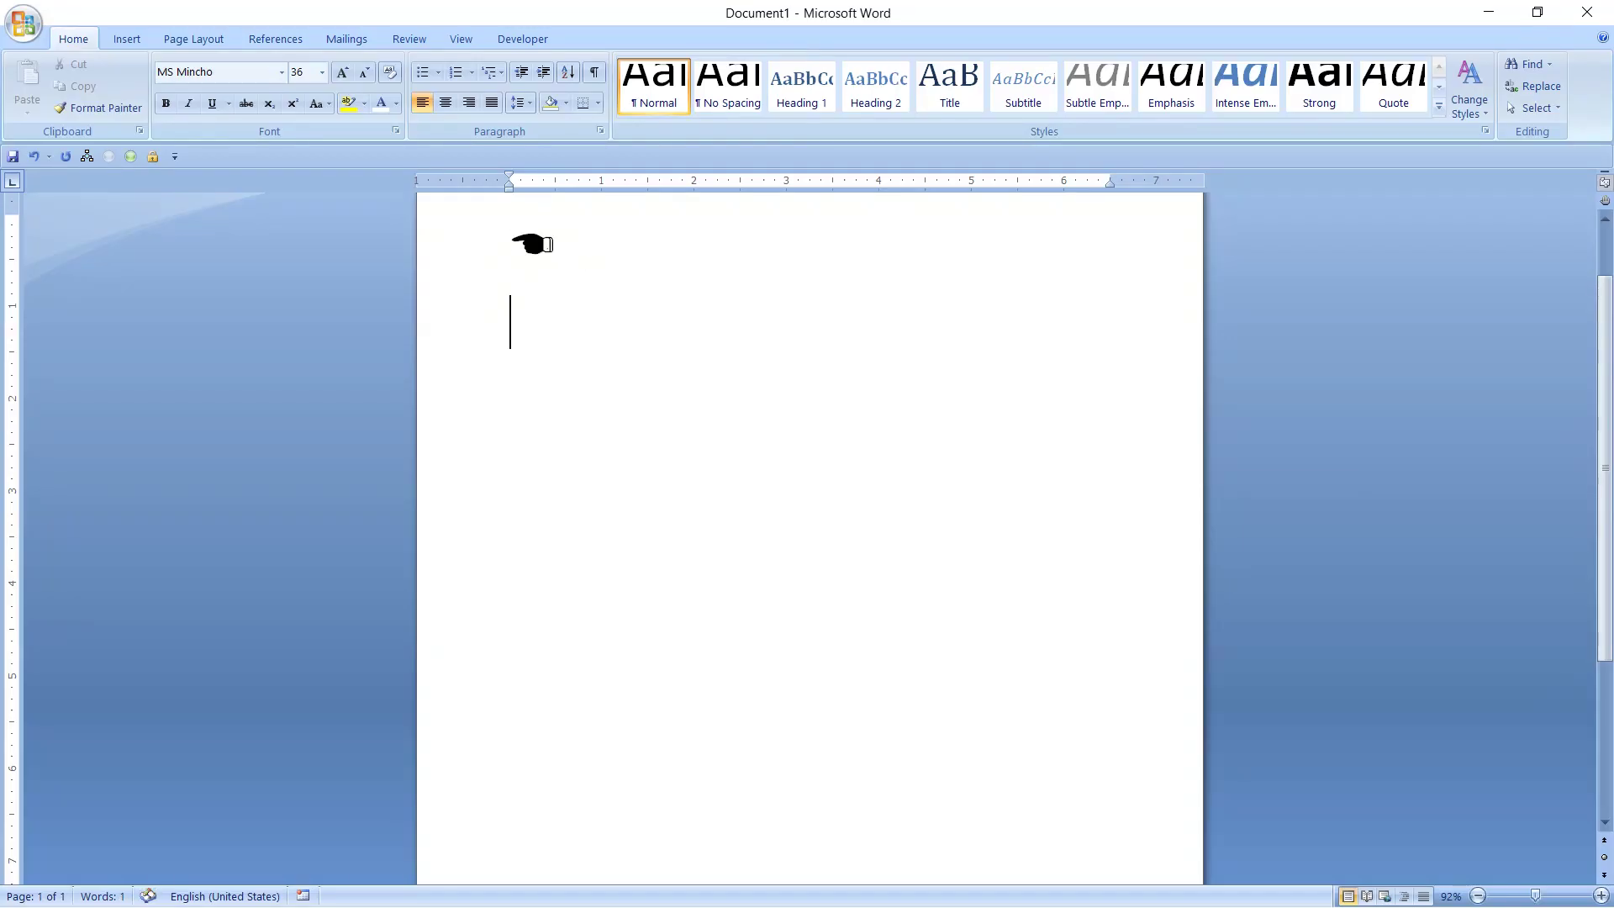
text(261B)
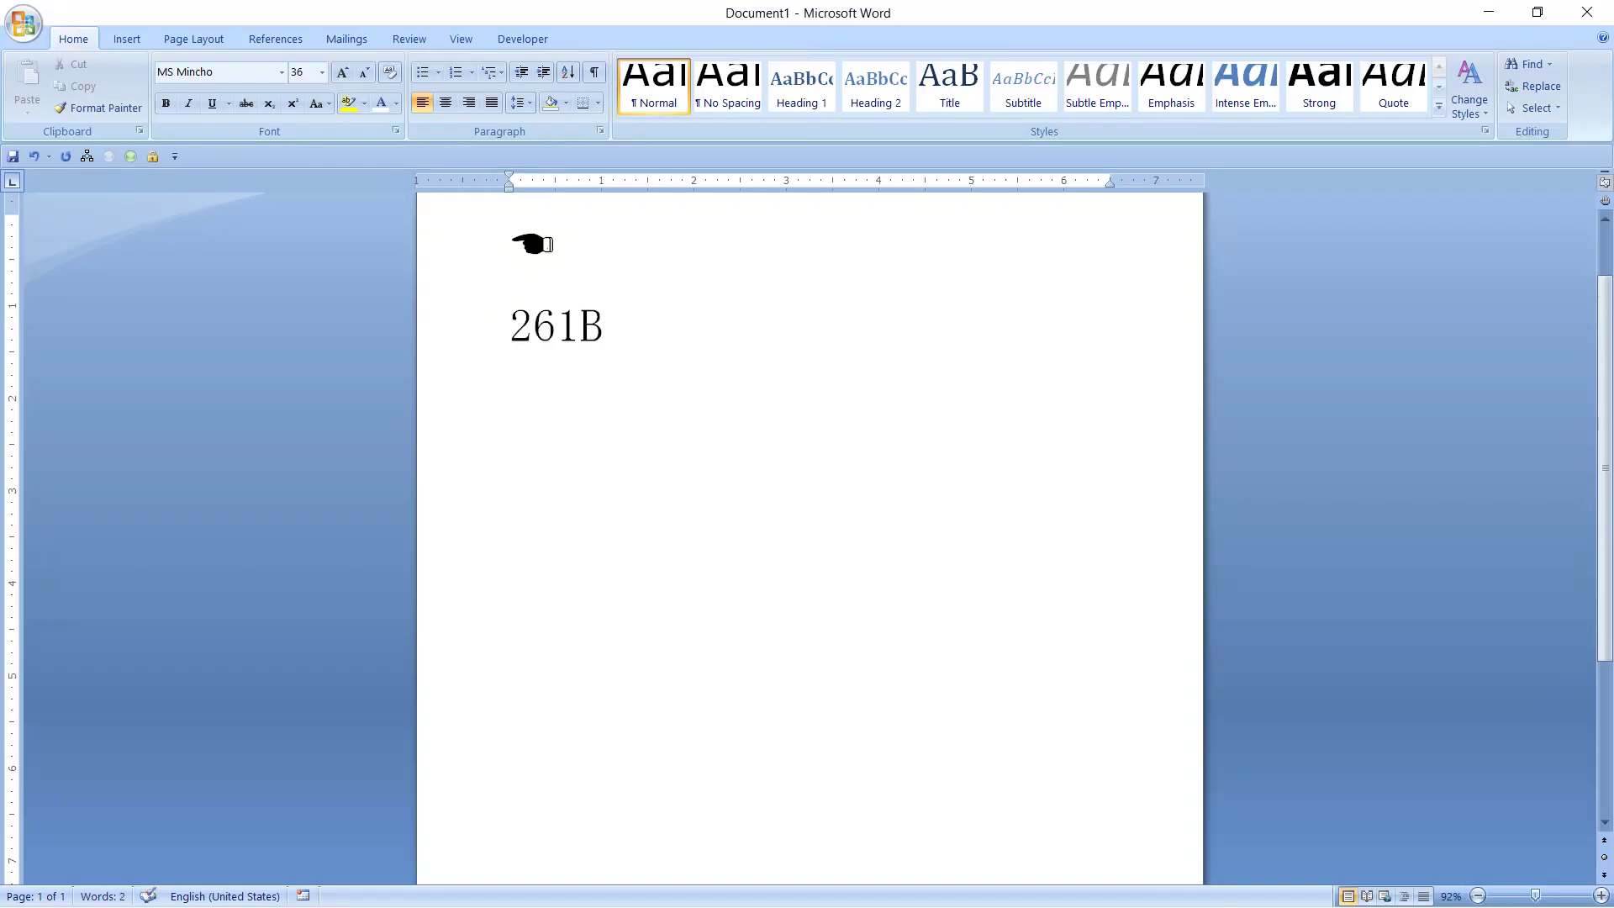
key(alt+x)
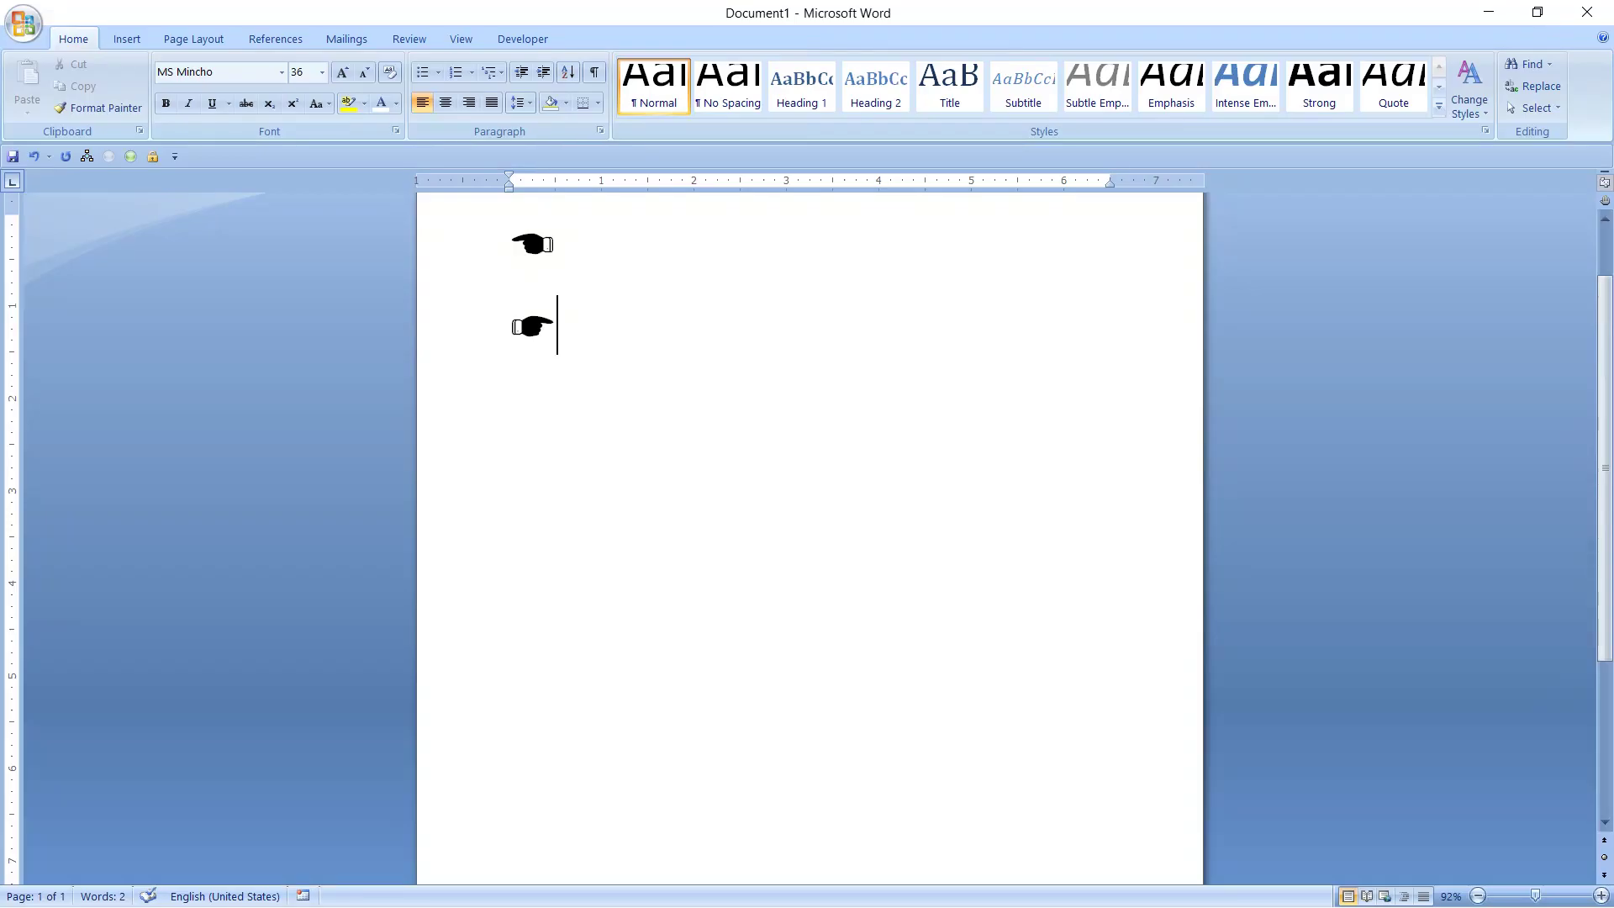
key(Return)
text(261C)
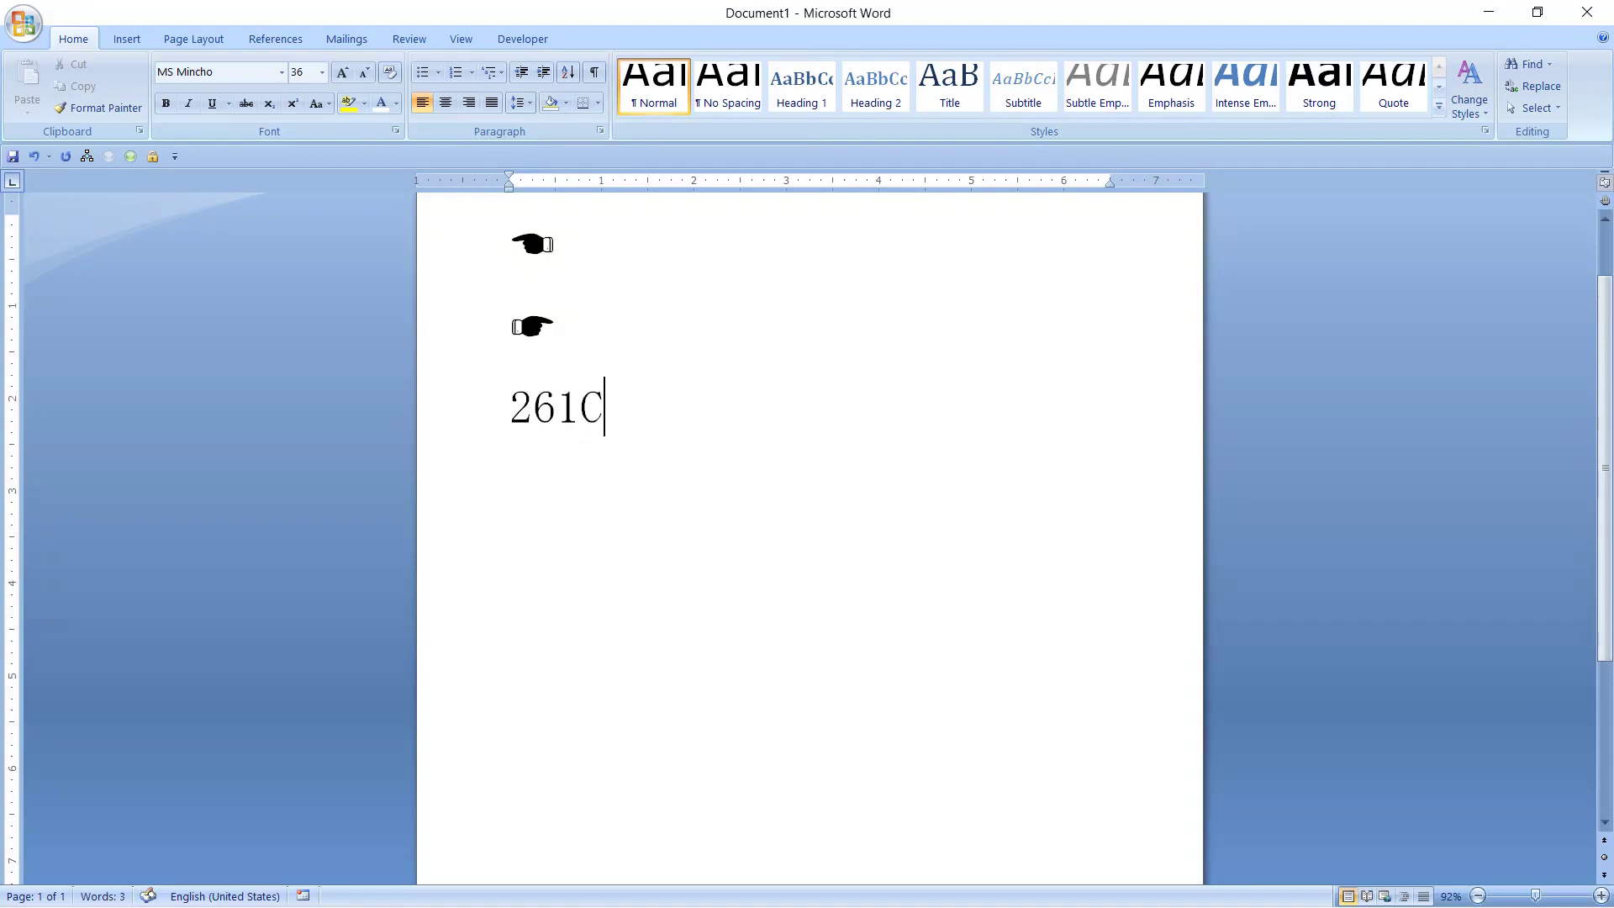
key(alt+x)
key(Return)
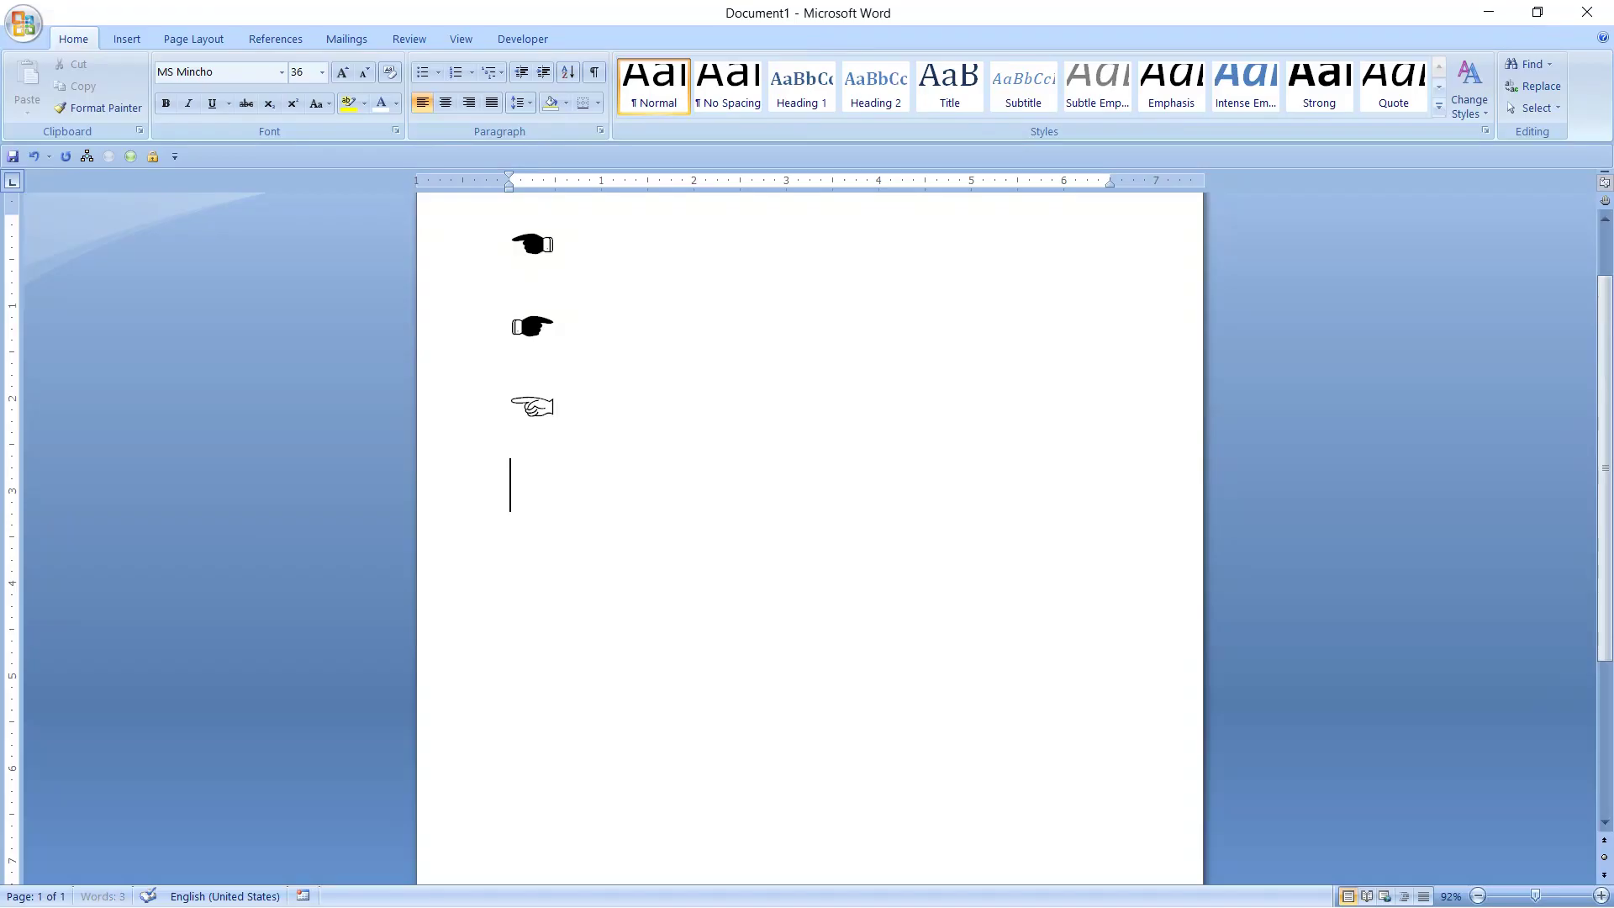
Add the 261D upward hand and 261E right-pointing hand on new lines, then start typing 261.
text(261D)
key(alt+x)
key(Return)
text(261)
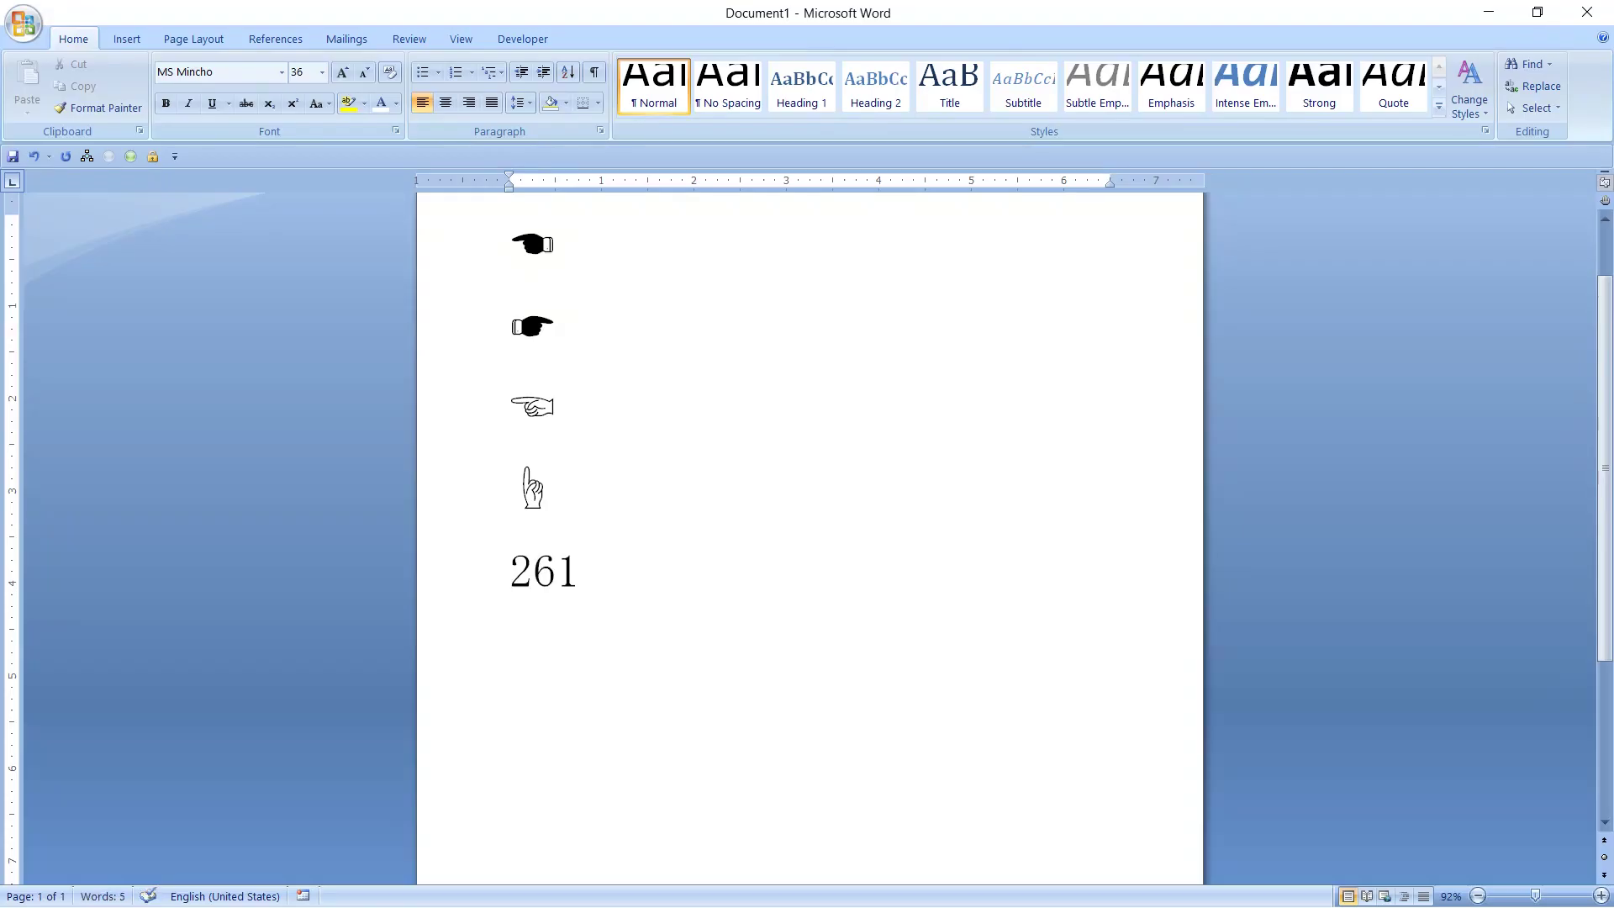
text(E)
key(alt+x)
key(Return)
text(261)
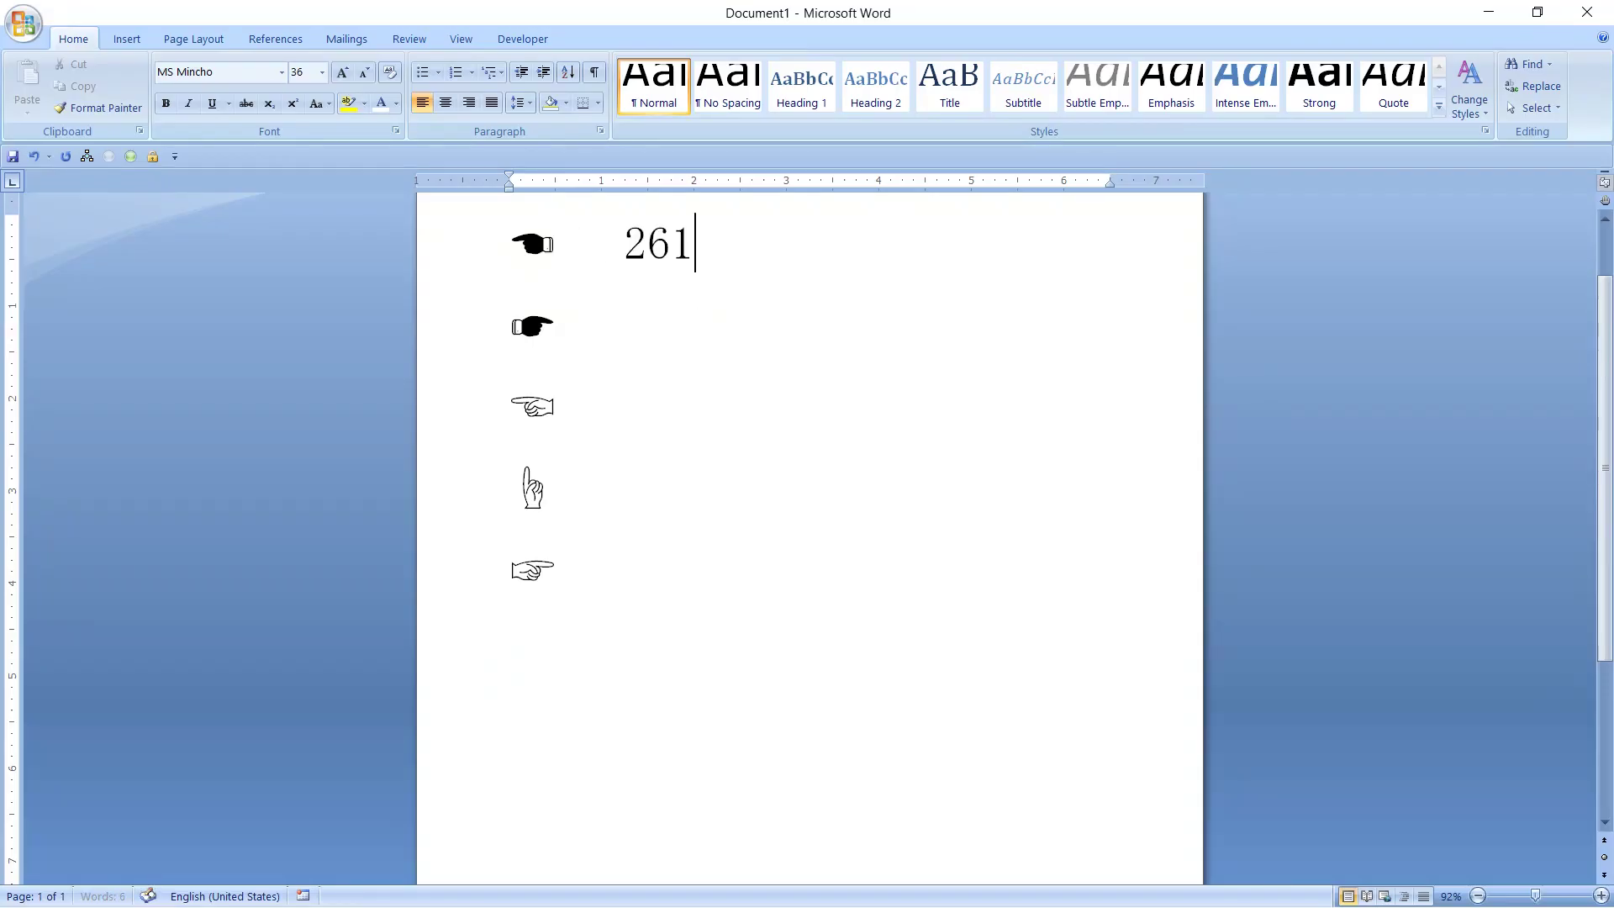
Below the fifth hand, insert a thumbs-up symbol from code E203.
click(520, 616)
key(End)
key(Return)
text(e)
key(BackSpace)
text(E203)
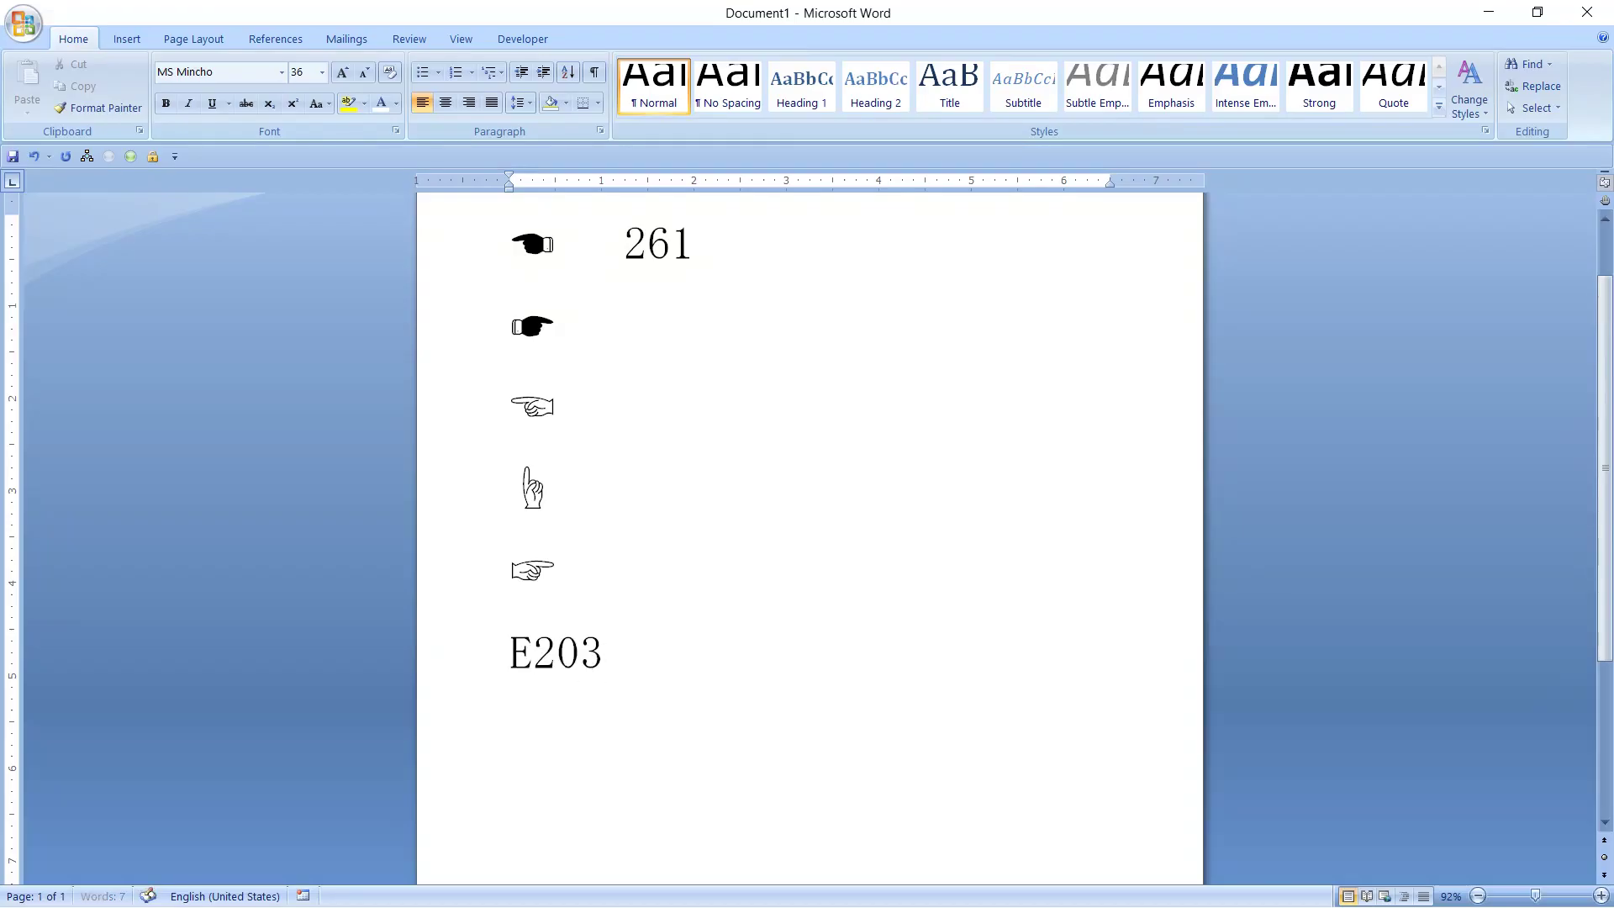
key(alt+x)
key(Return)
Add the retweet-arrows symbol from code E201 on the next line.
text(e)
key(BackSpace)
text(E201)
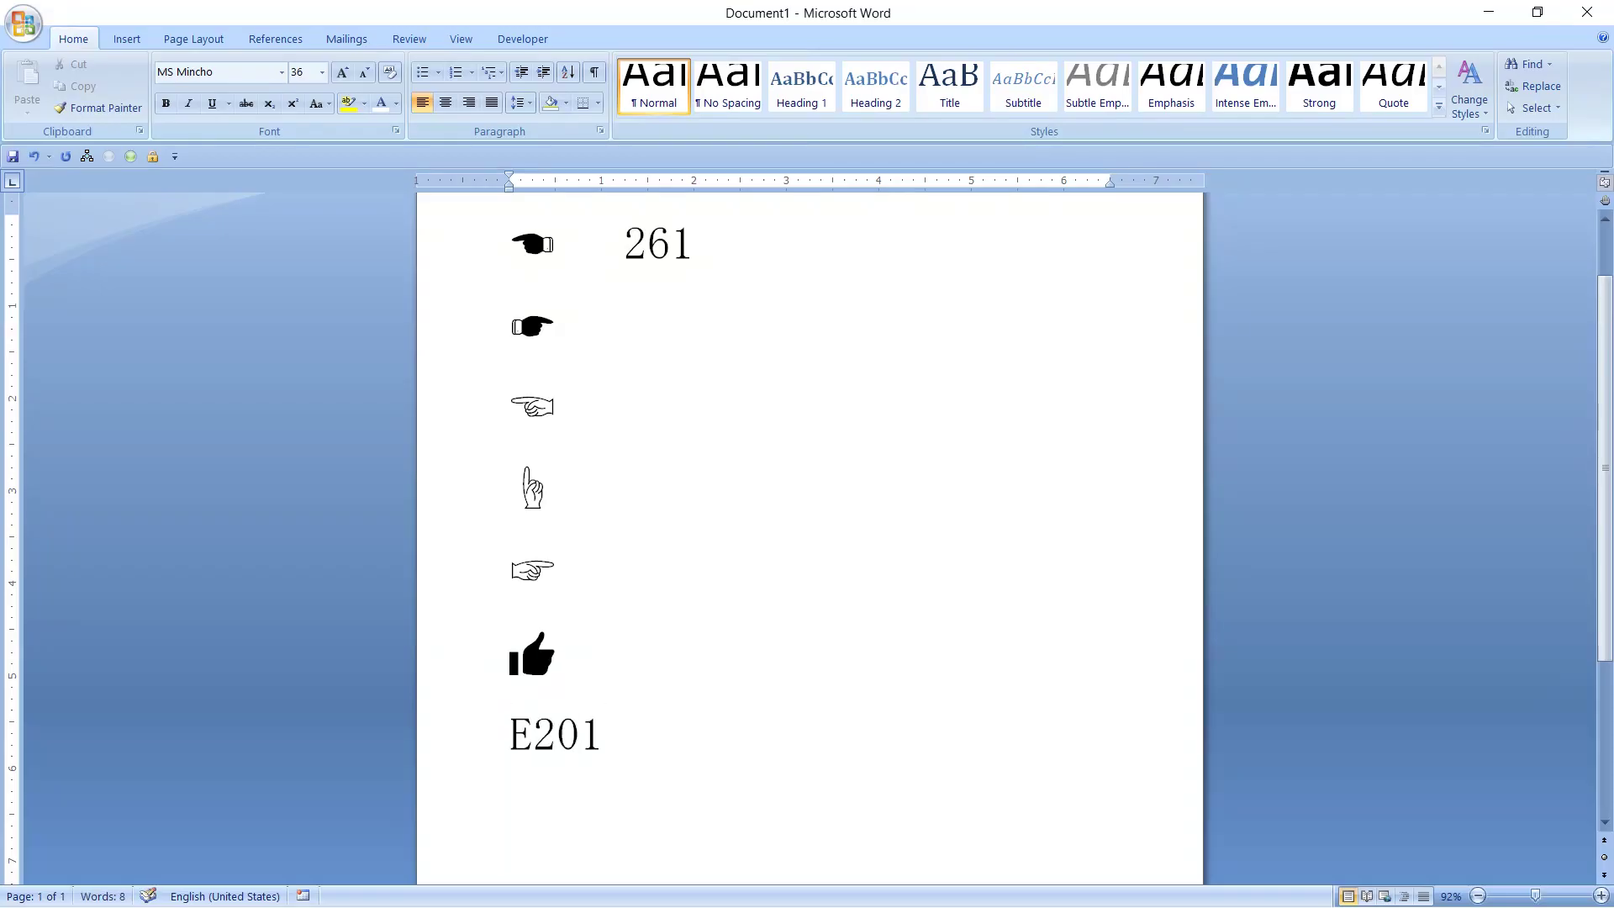
key(alt+x)
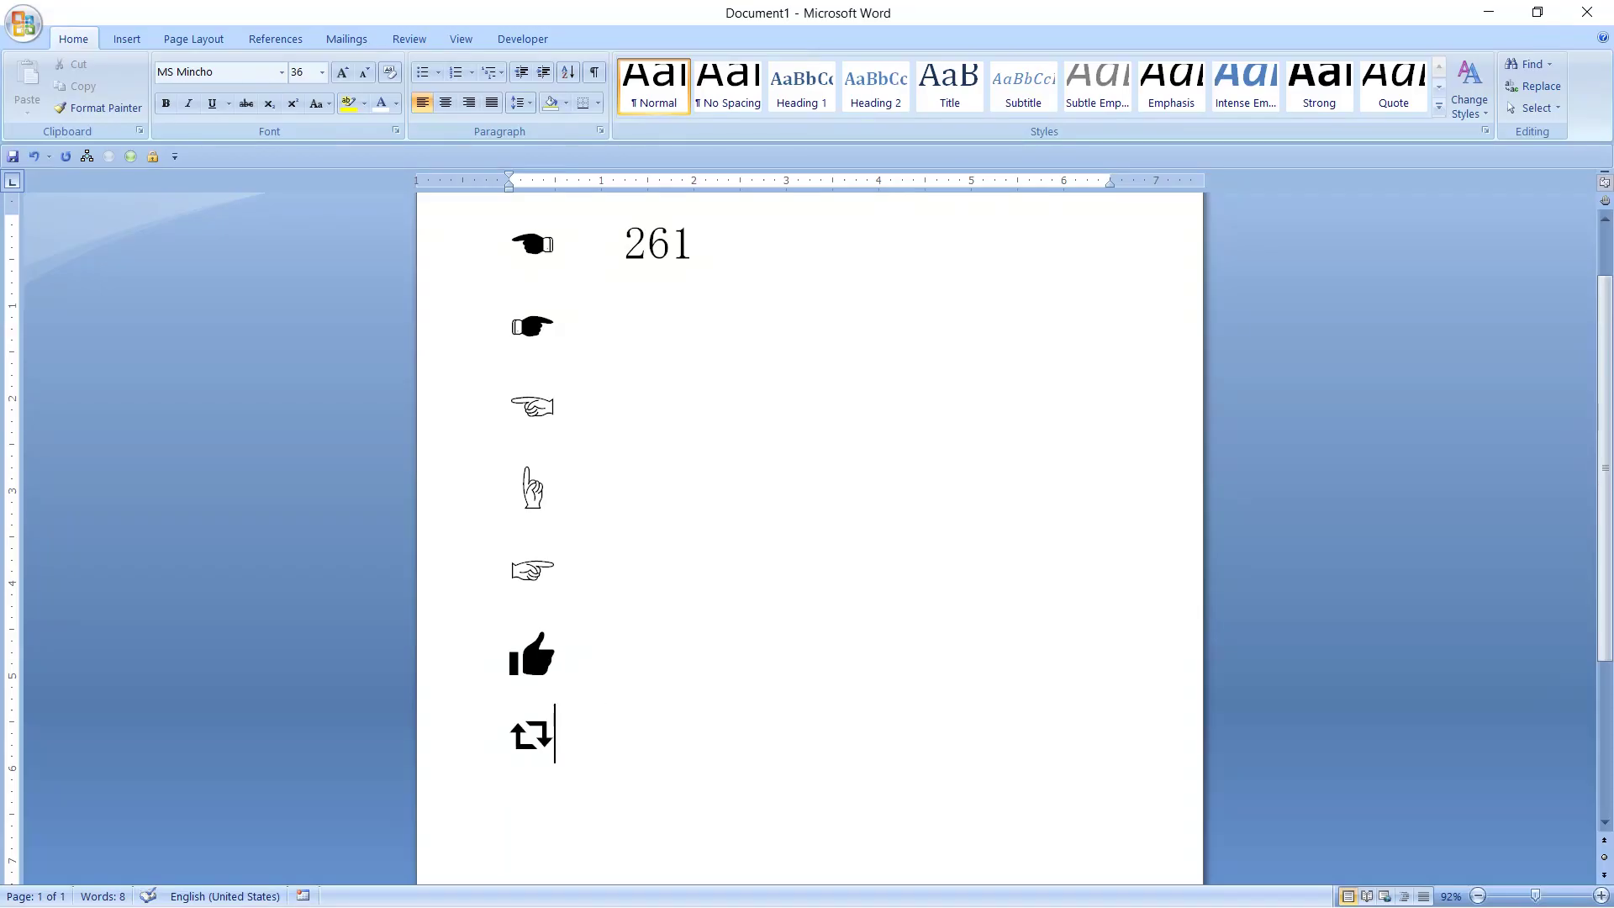
key(Return)
Add a video-camera symbol (E204) with a computer symbol (e211) tabbed beside it.
text(e)
key(BackSpace)
text(E20)
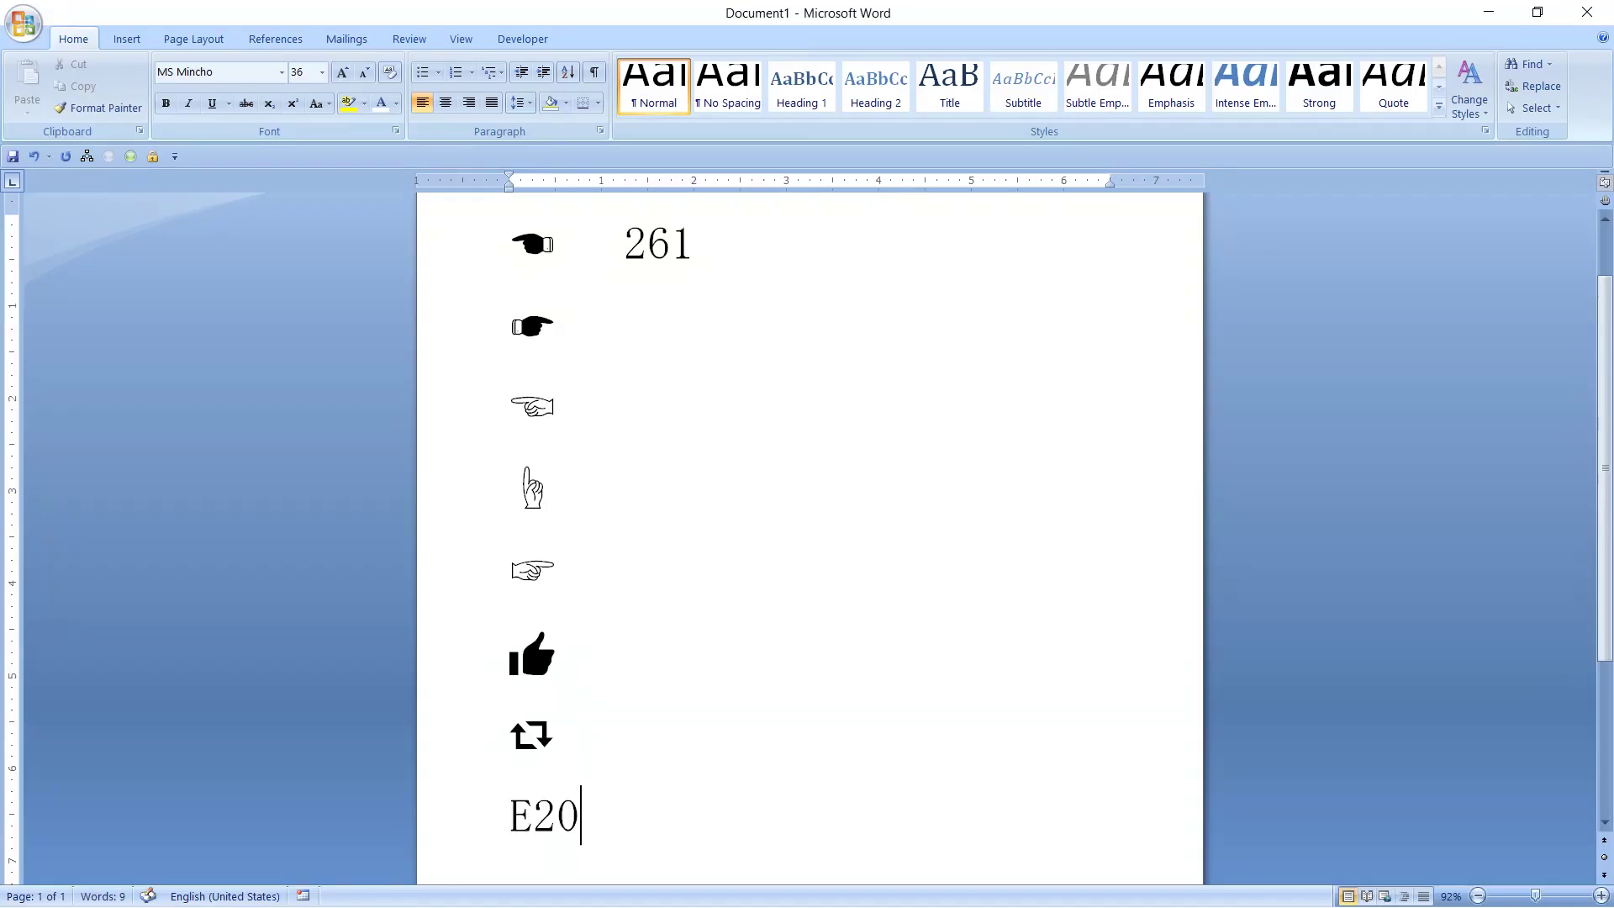
text(4)
key(alt+x)
key(Tab)
text(e)
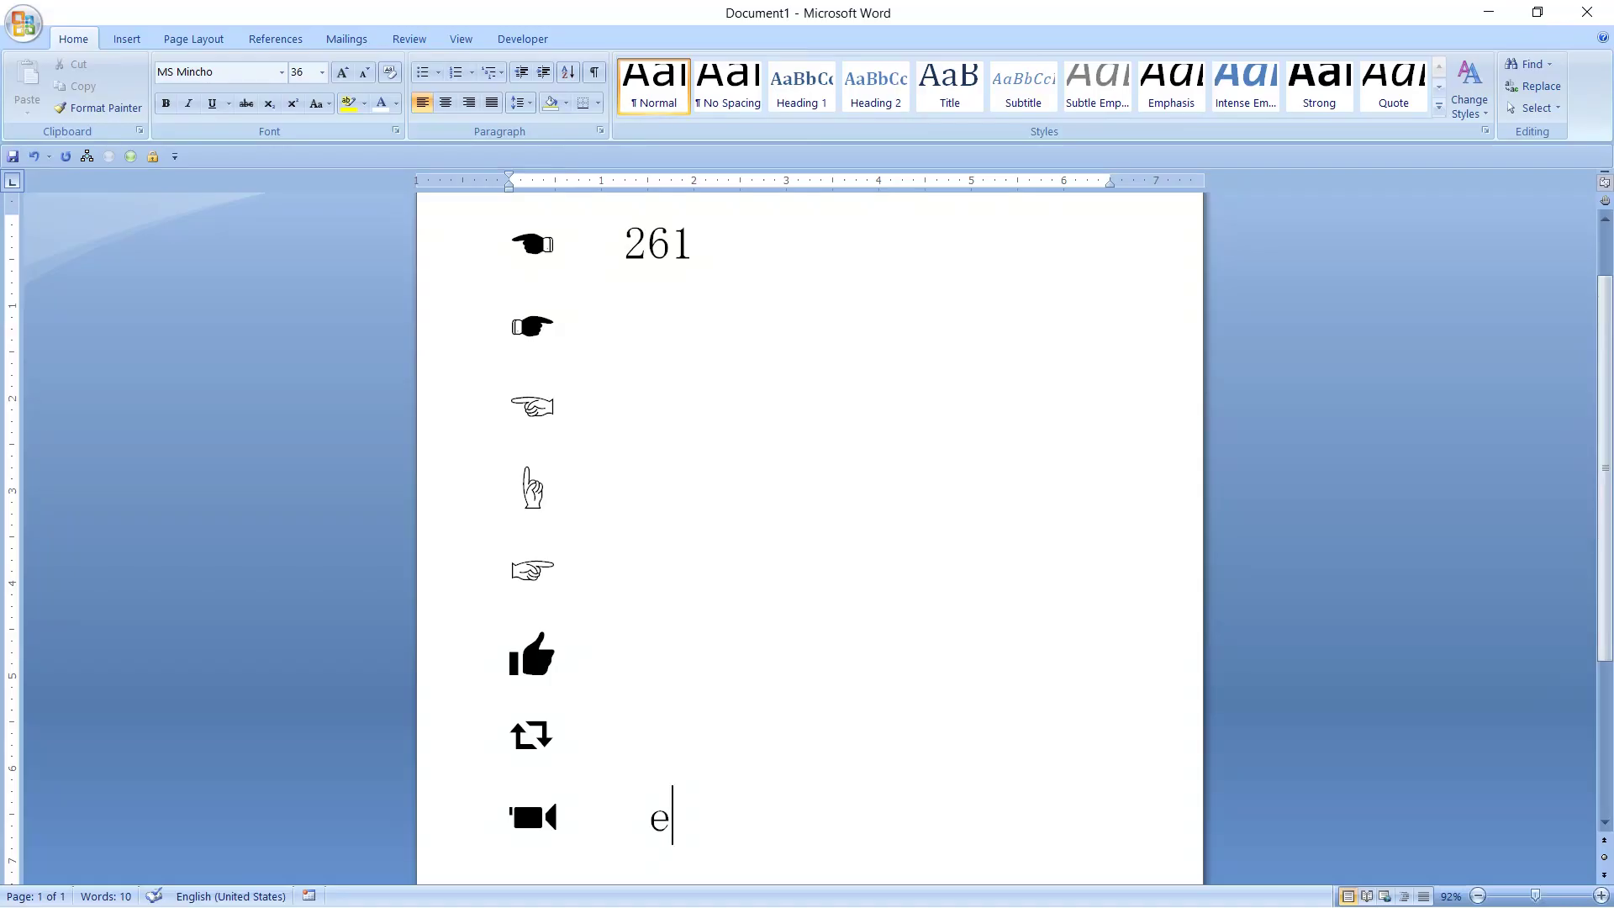
text(211)
key(alt+x)
drag(623, 244, 699, 242)
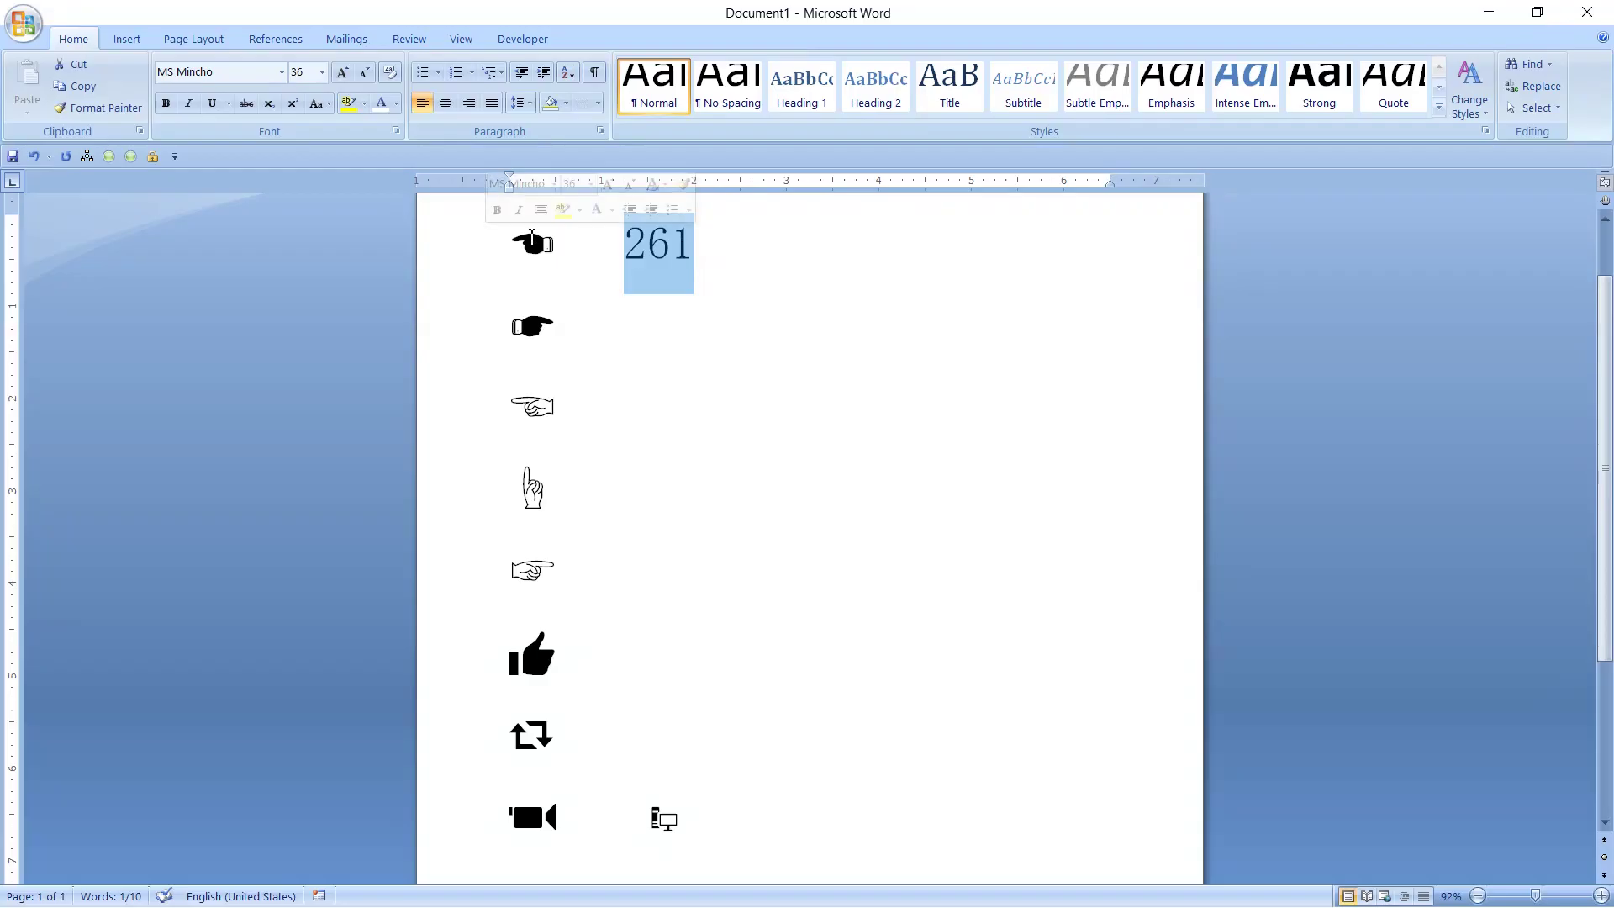
Place a matching right-pointing hand (261E) tabbed beside the fifth hand.
click(532, 241)
click(516, 324)
click(517, 410)
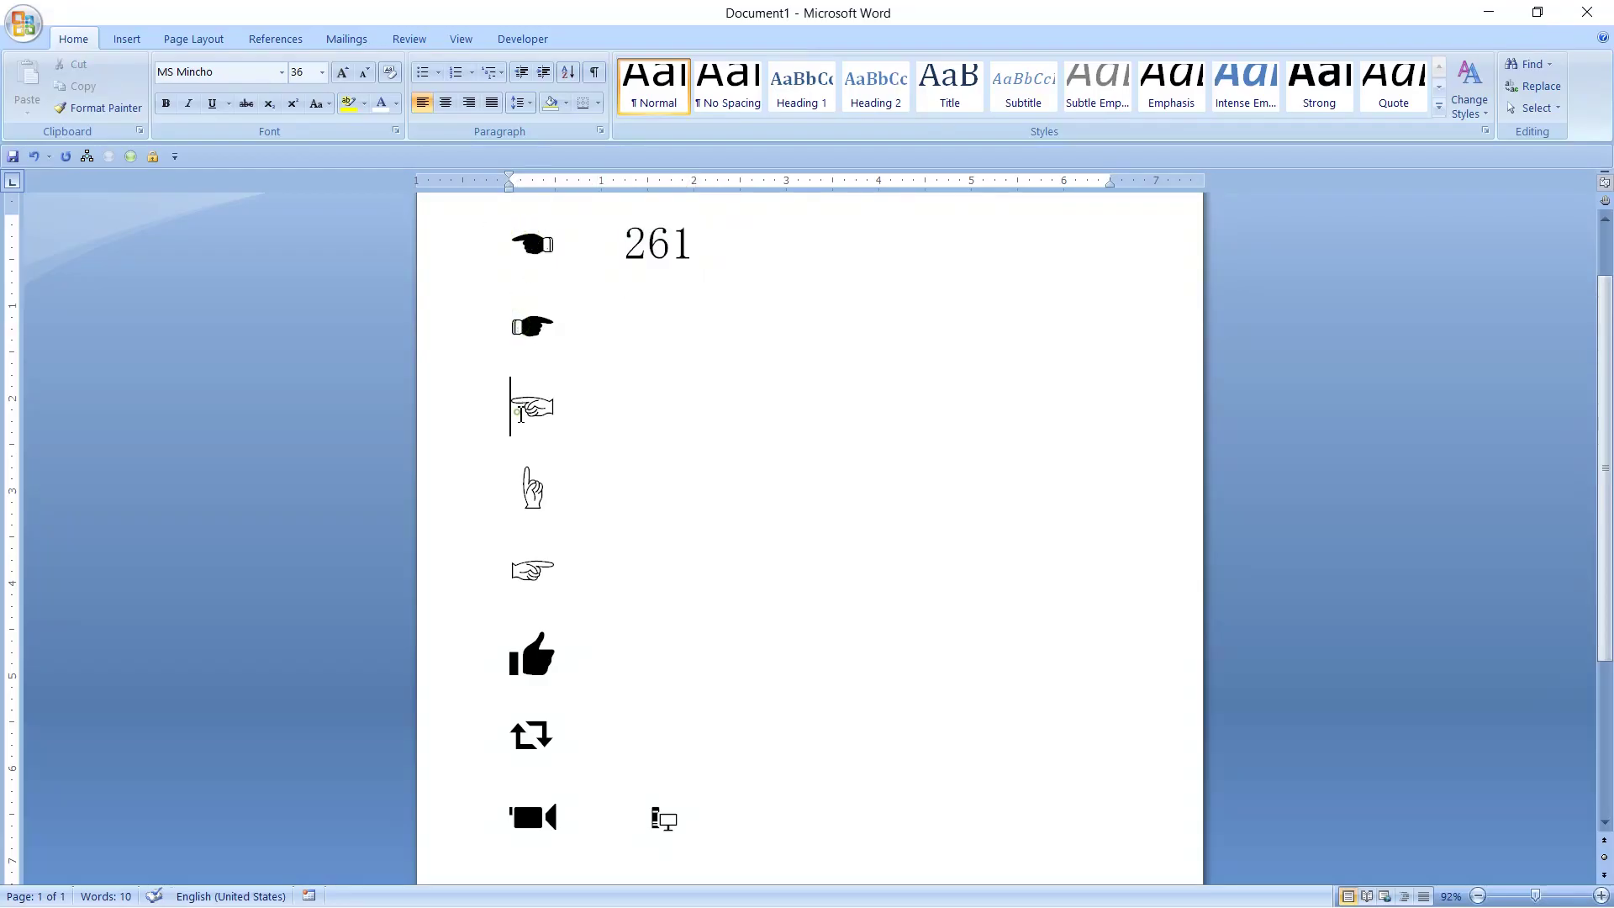
click(519, 476)
click(517, 569)
click(556, 572)
key(Tab)
text(26)
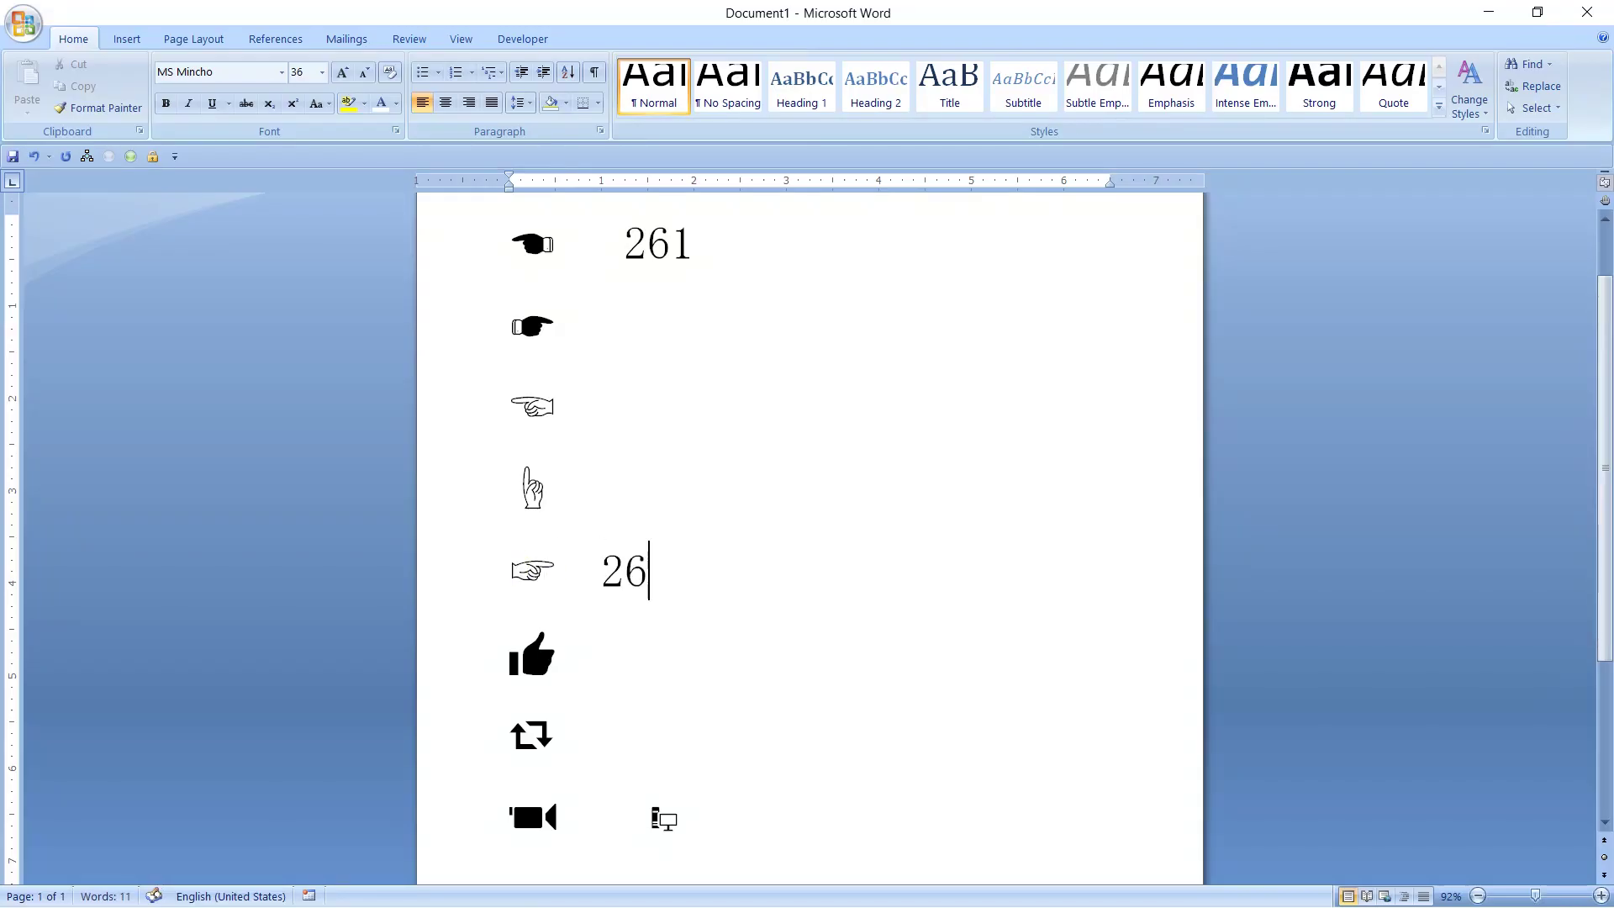
text(1E)
key(alt+x)
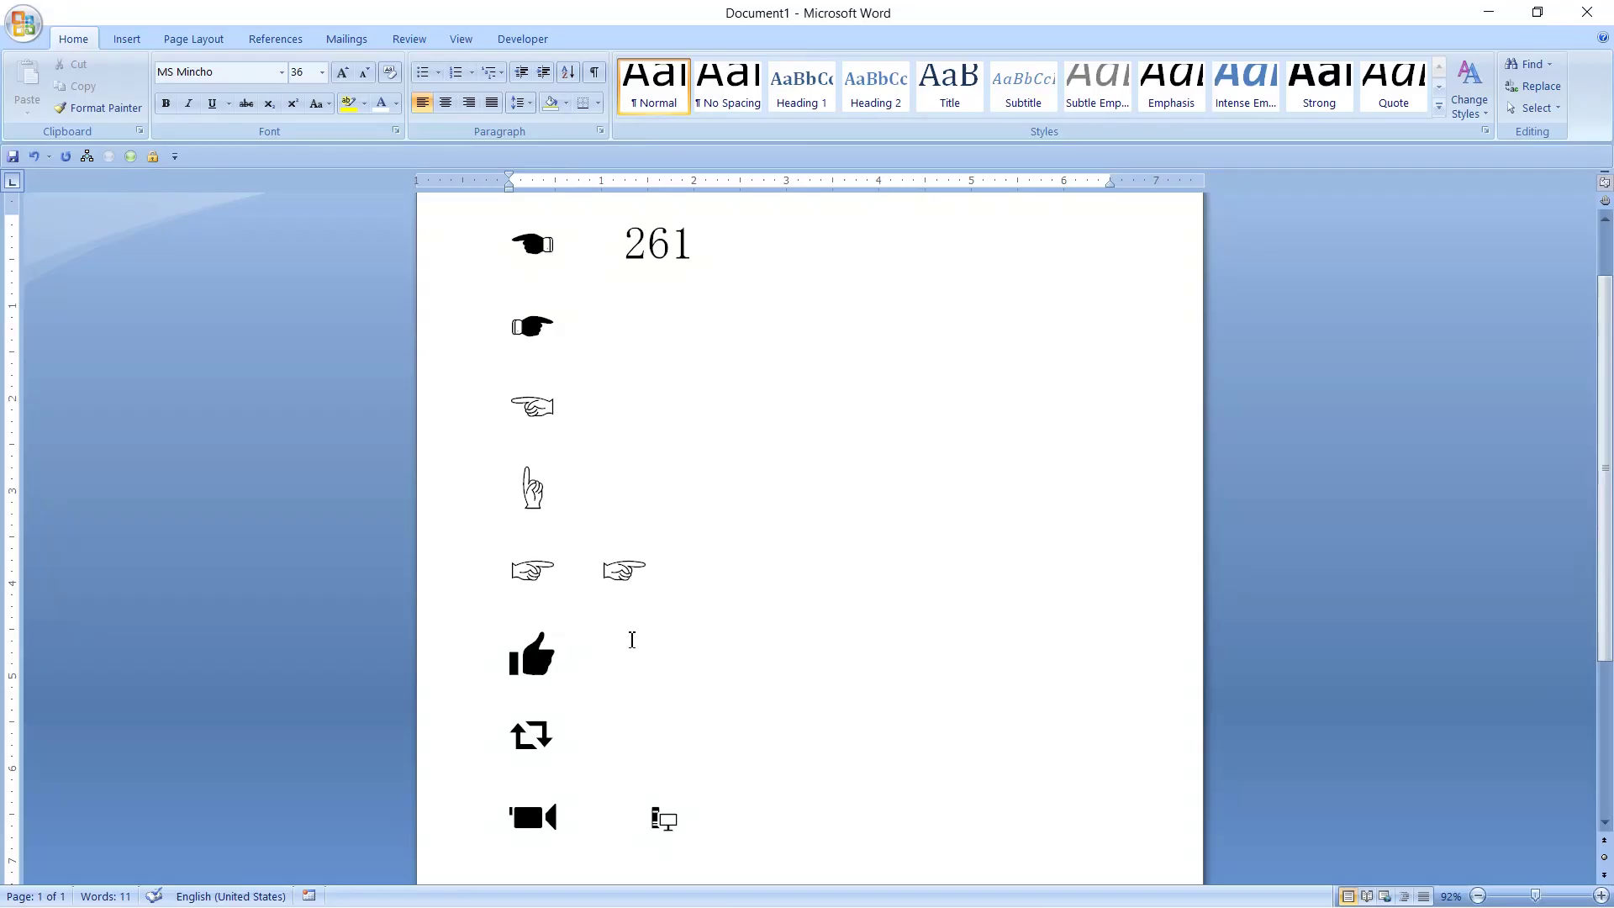
Add a speech-bubble symbol from code e200 beside the thumbs-up.
click(632, 639)
key(Tab)
text(3)
key(BackSpace)
text(e200)
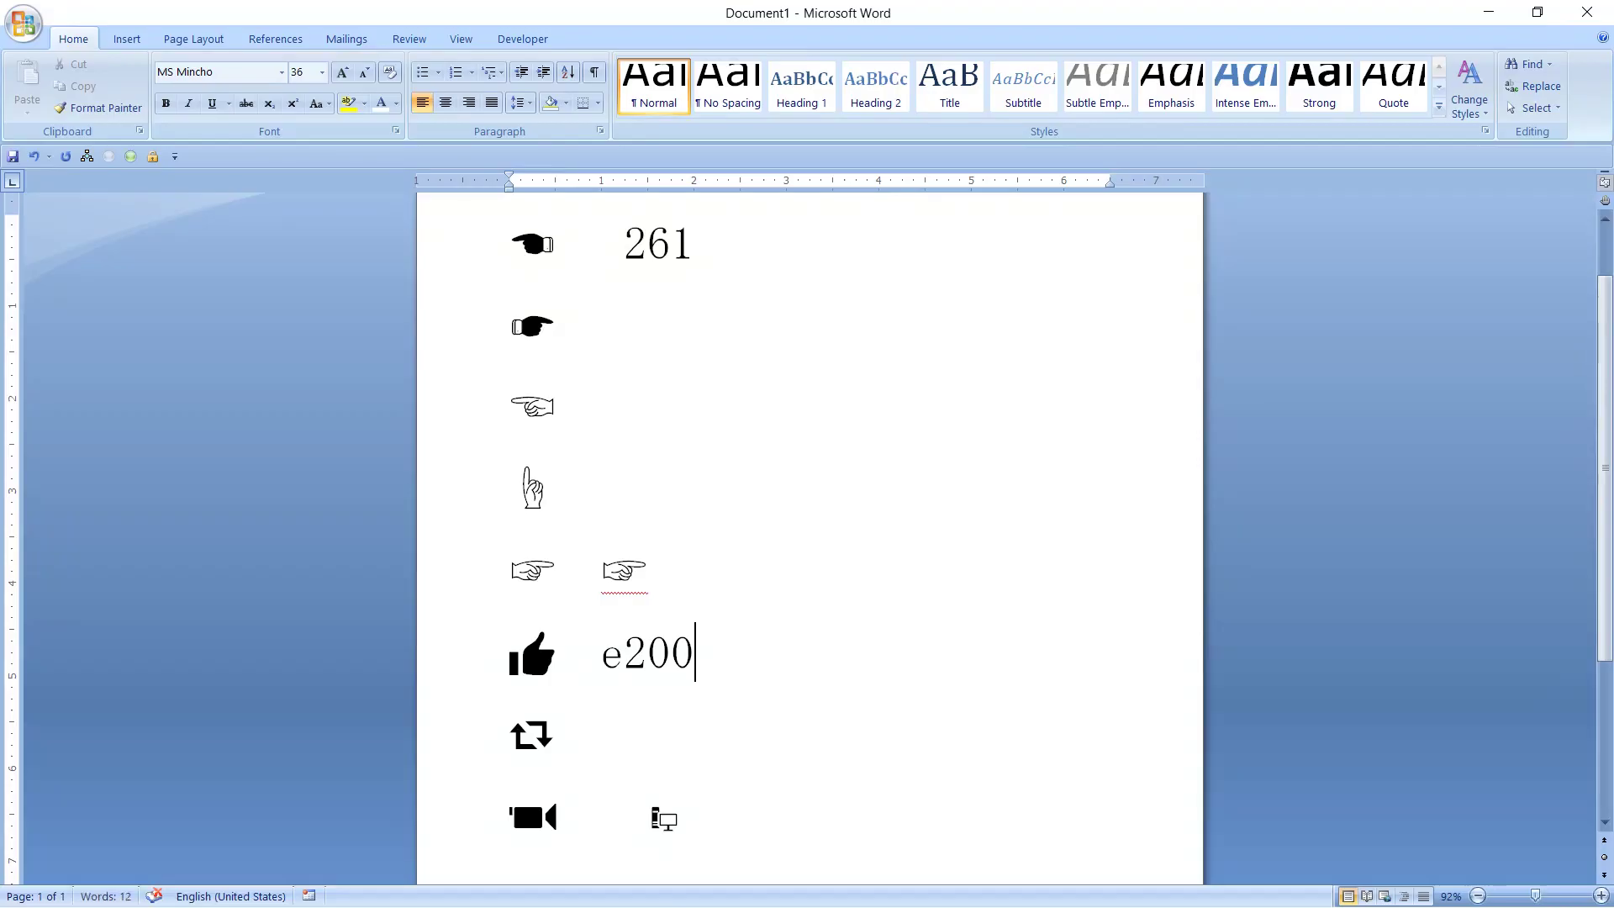
key(alt+x)
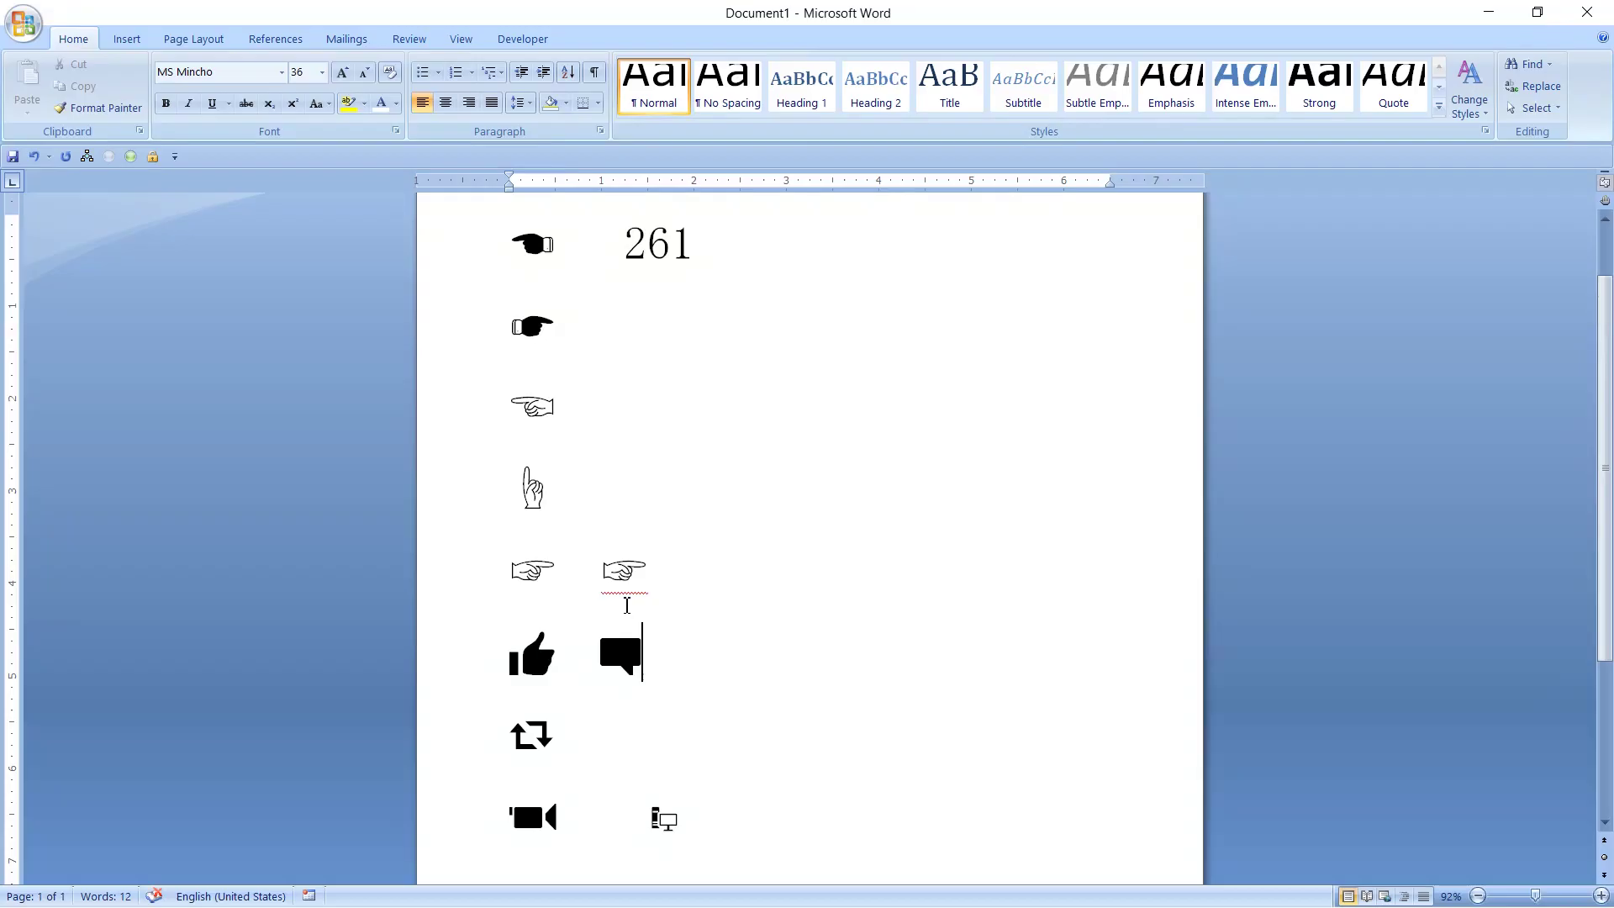
Tab beside the second hand and type e200.
click(638, 314)
key(Tab)
text(e200)
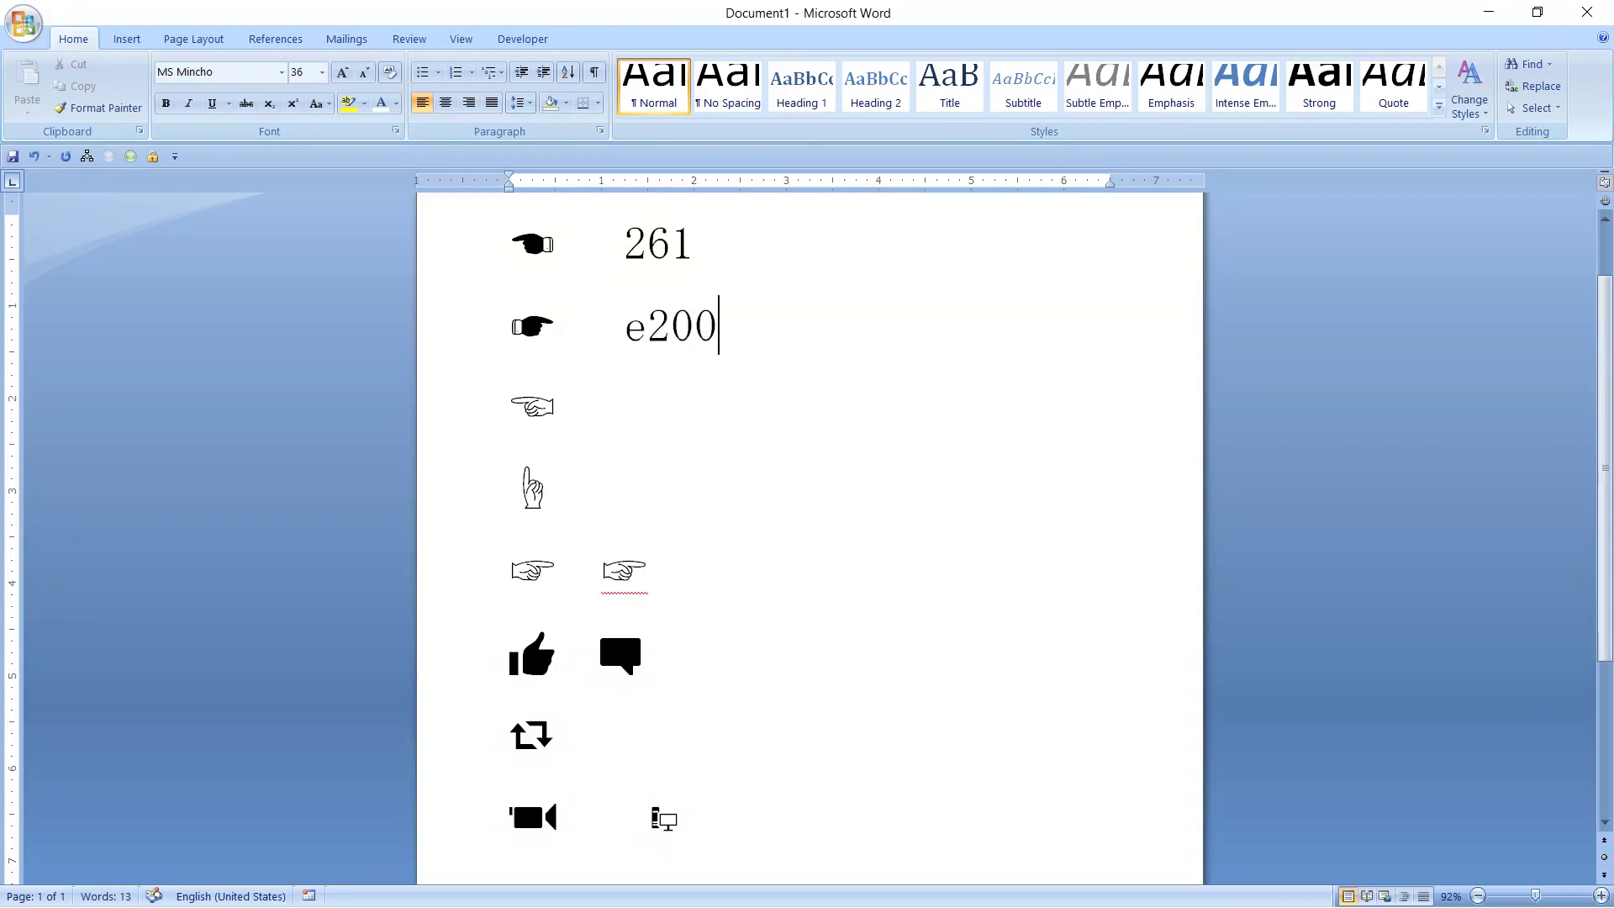